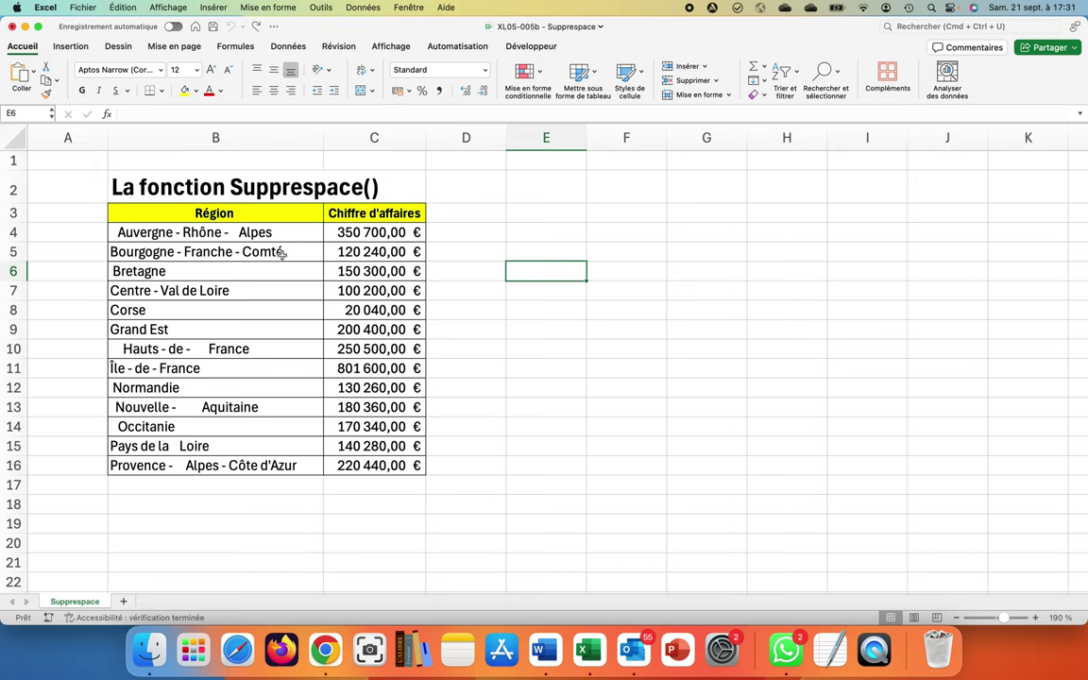
Inspect the extra spaces in the Bourgogne - Franche - Comté and Hauts - de - France cells
double_click(176, 251)
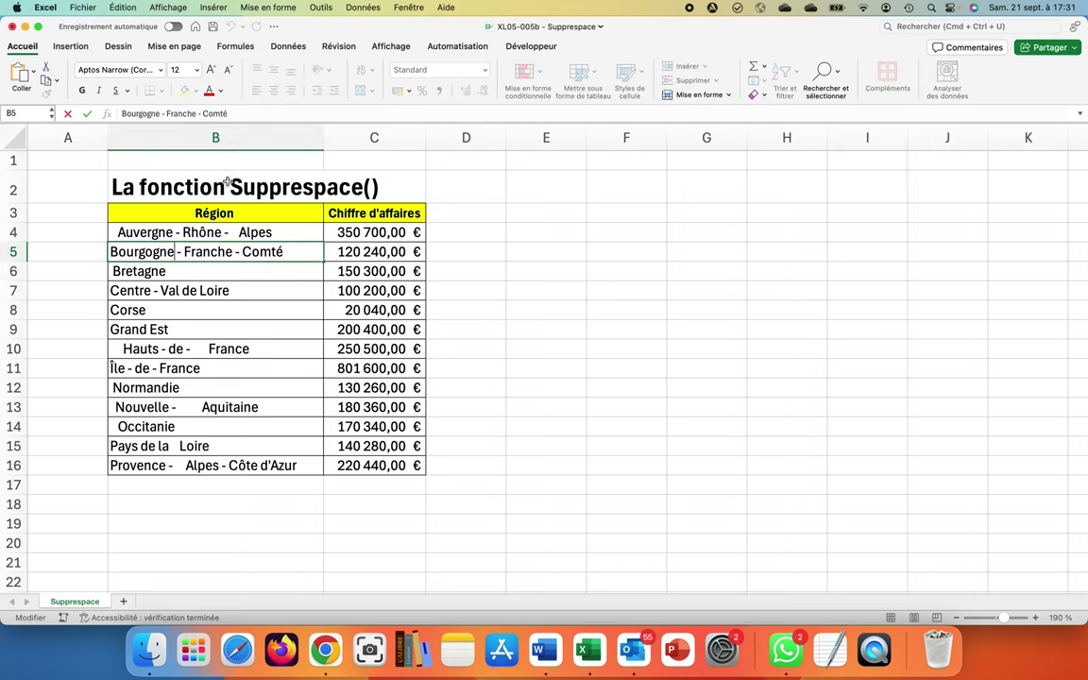
click(261, 112)
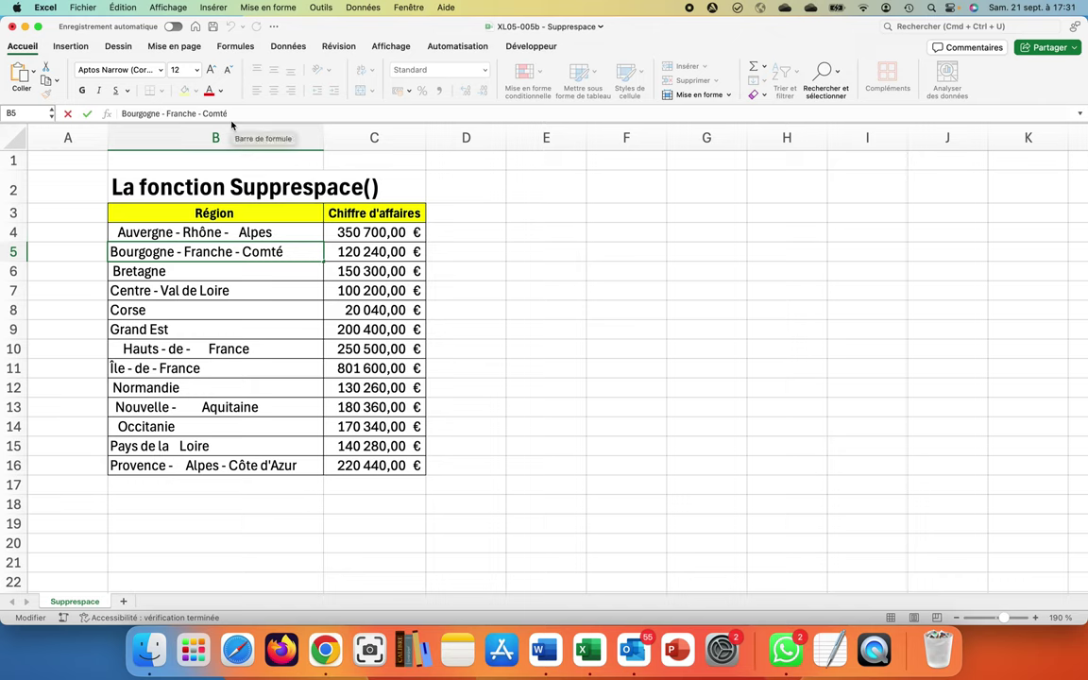
click(190, 348)
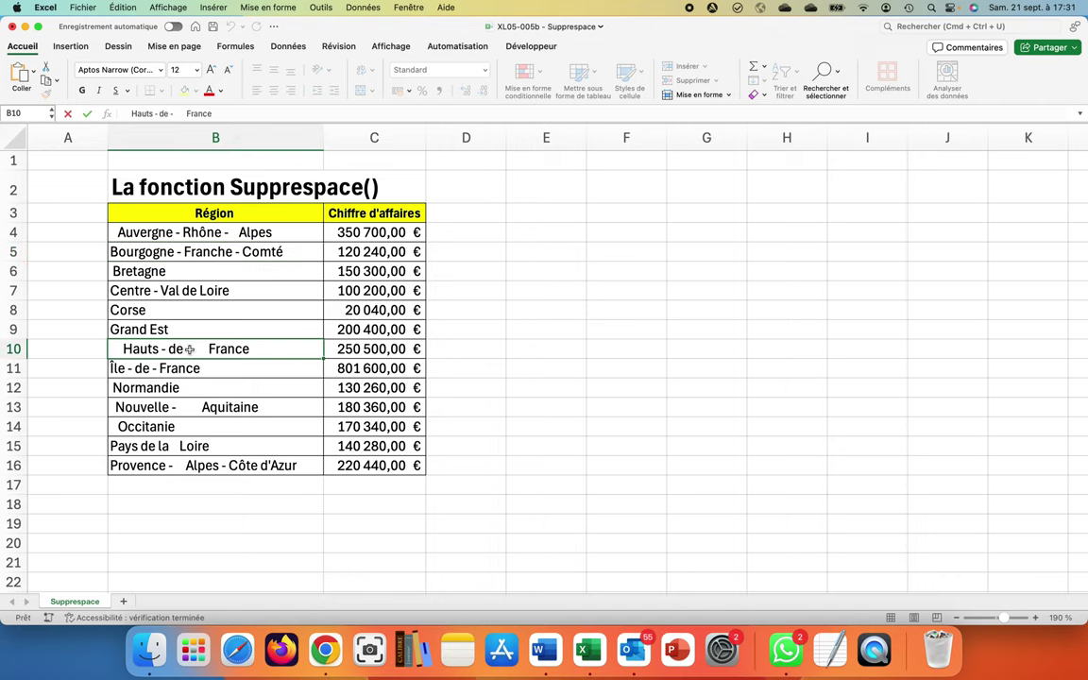
double_click(192, 349)
double_click(199, 349)
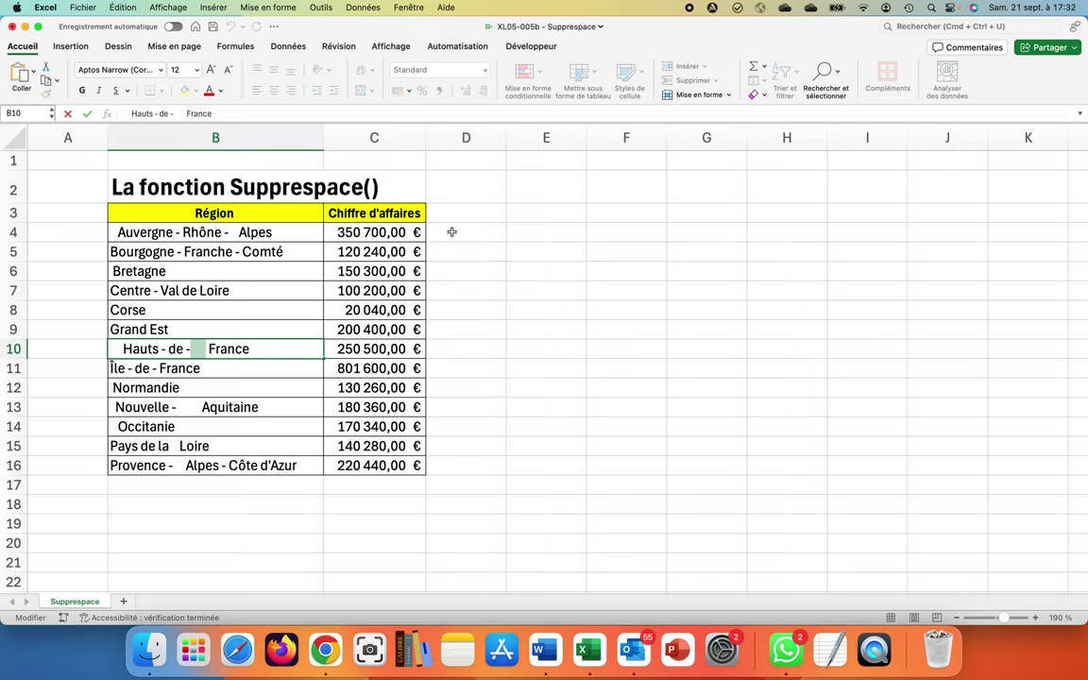
Enter =SUPPRESPACE(B4) in D4 to get 'Auvergne - Rhône - Alpes', then start filling it down
click(452, 231)
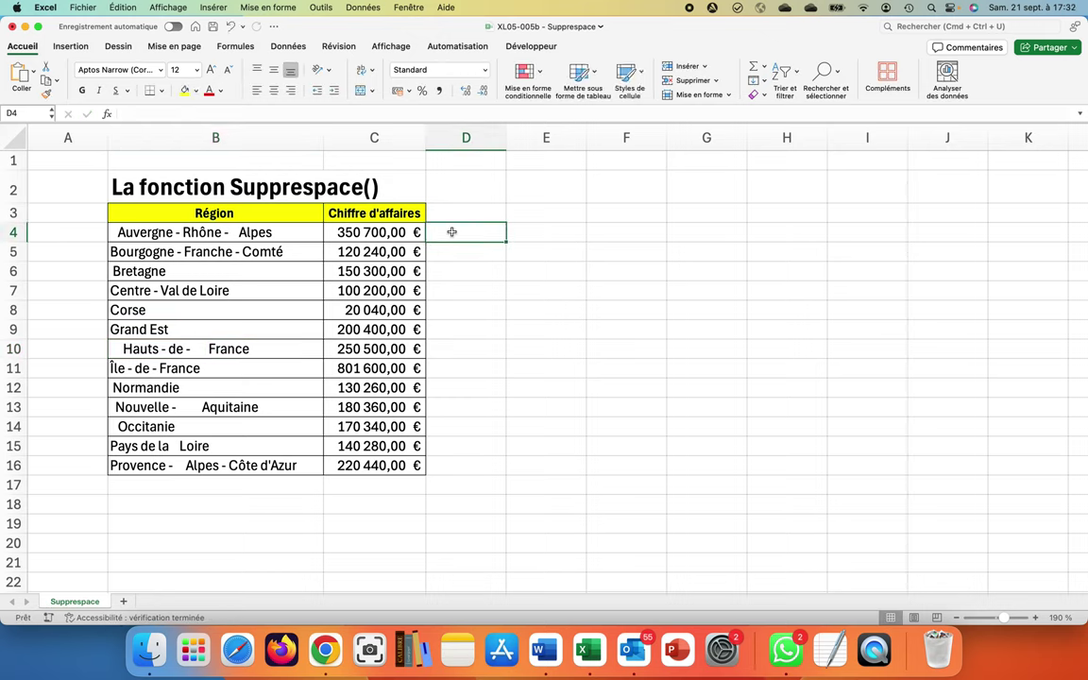
text(=)
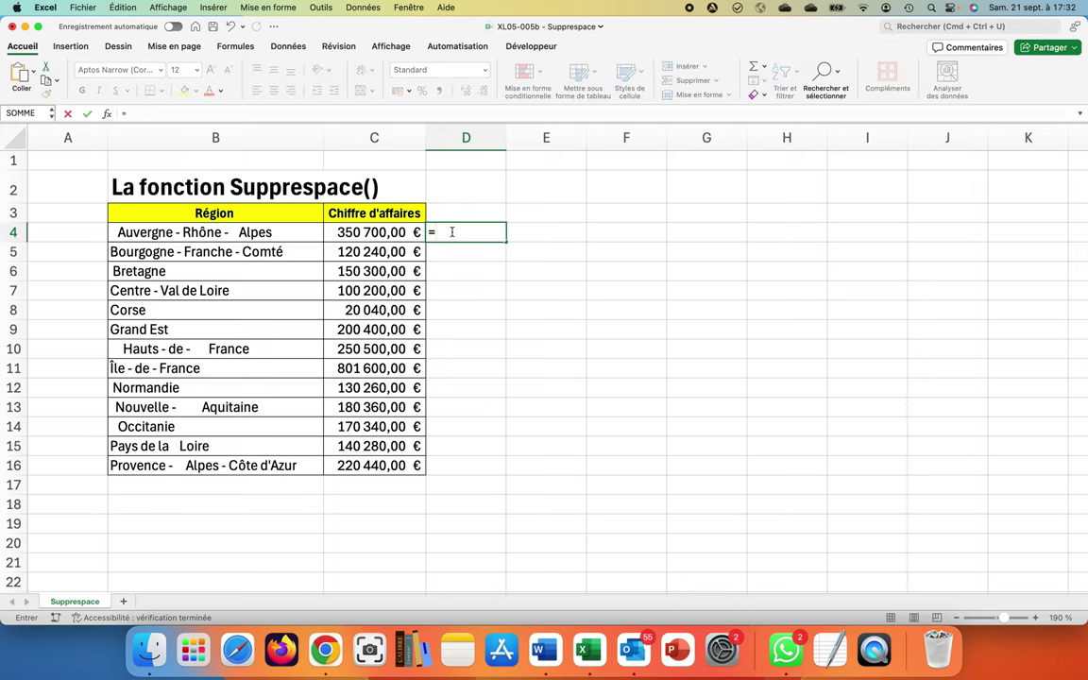
text(suppressp)
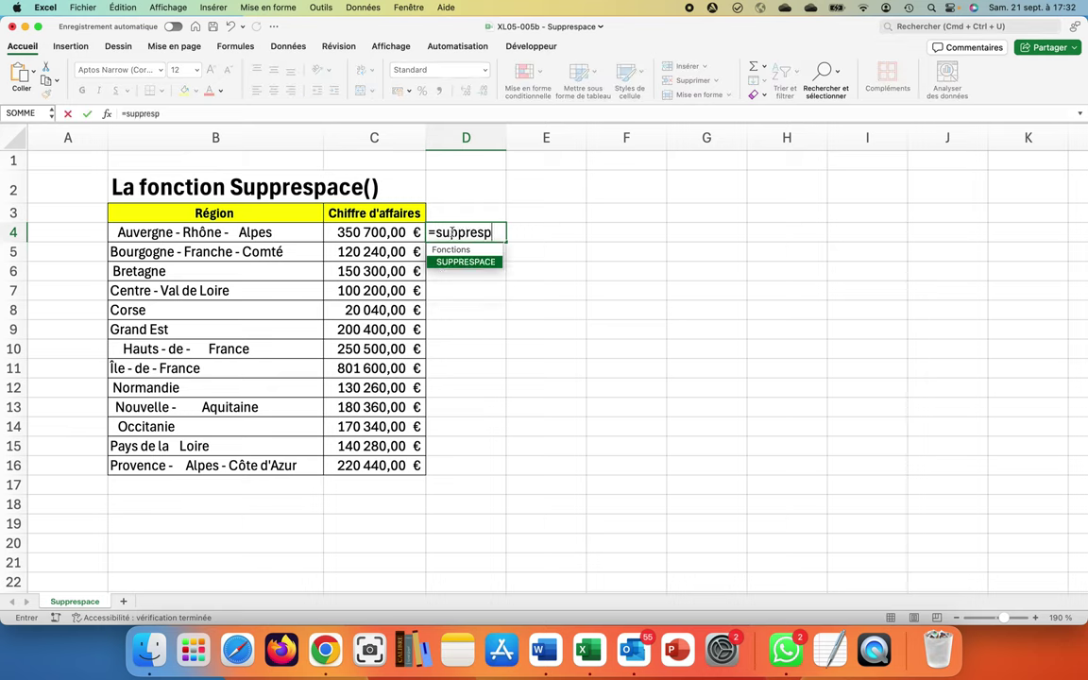
text(ace()
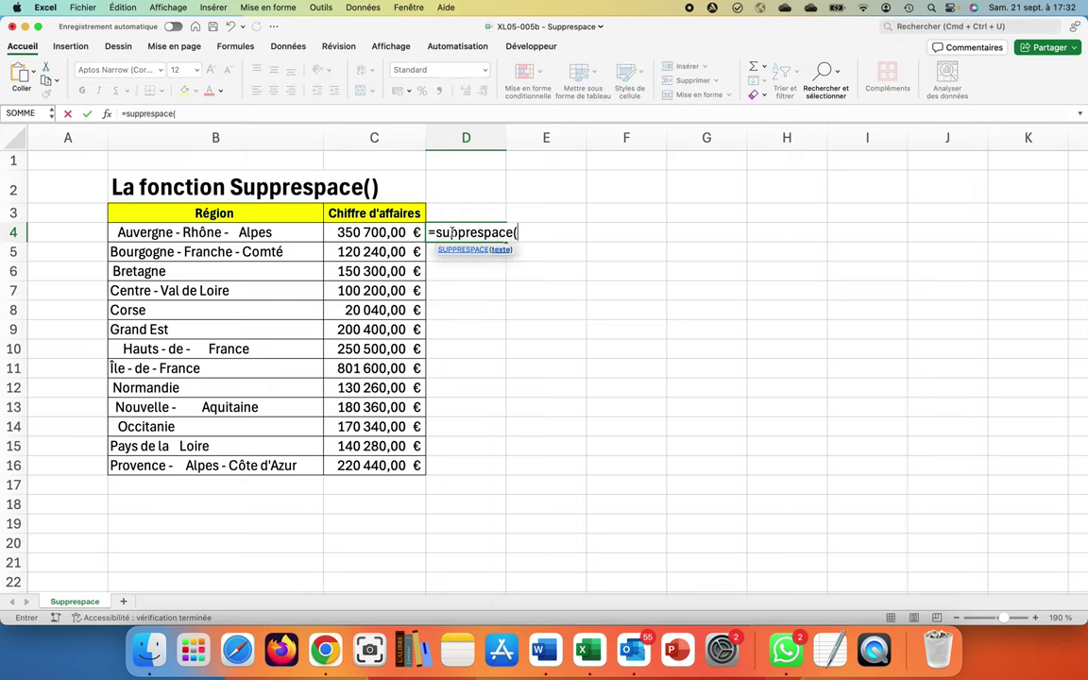
click(234, 235)
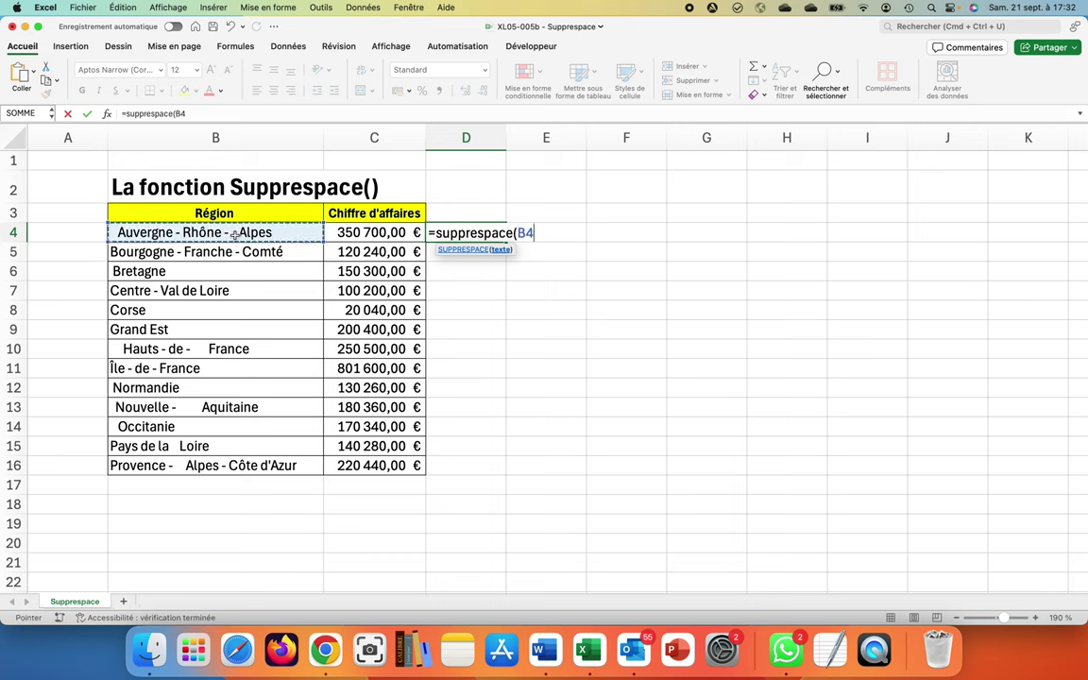
text())
key(Return)
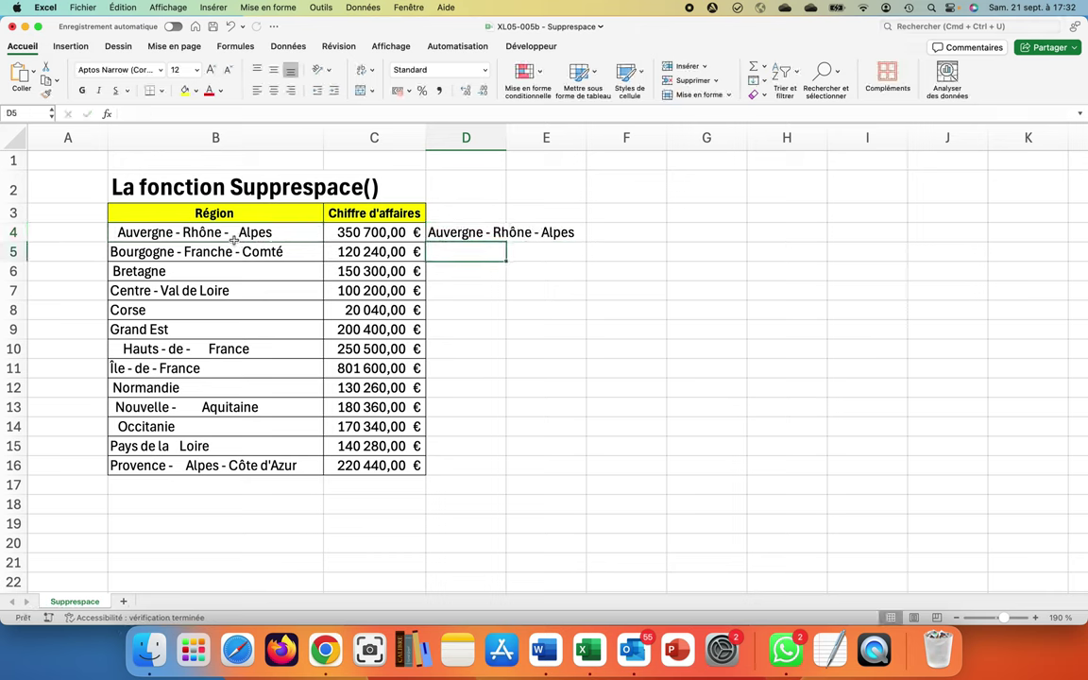
click(453, 232)
drag(506, 244, 489, 459)
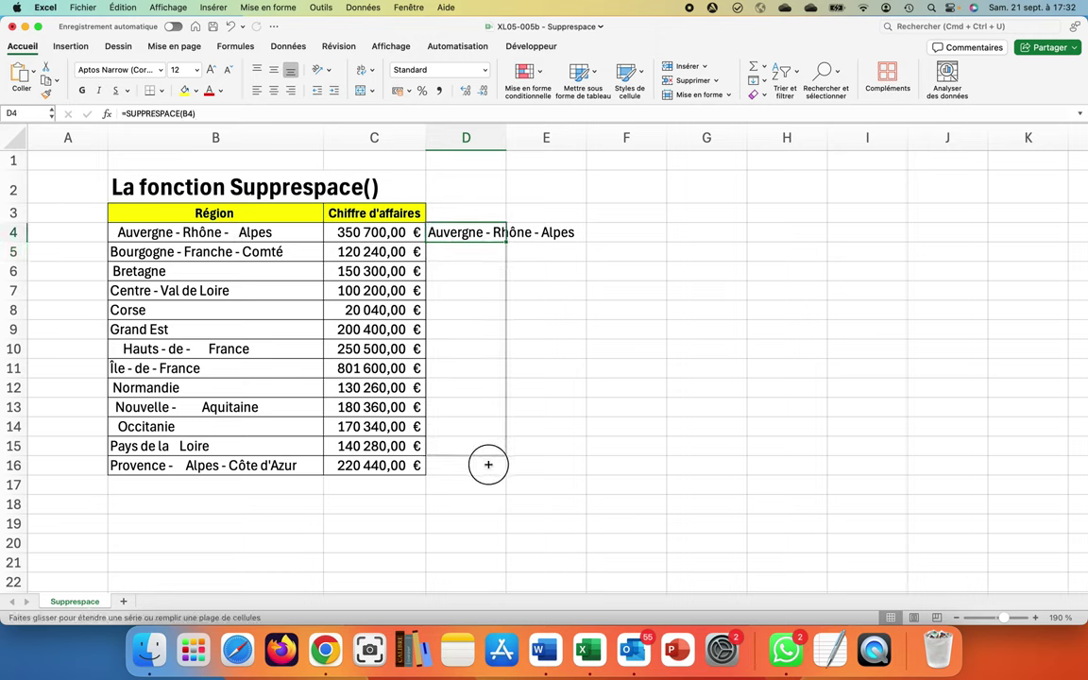
Finish filling the formula through D16 and copy the cleaned names in D4:D16
drag(488, 459, 488, 465)
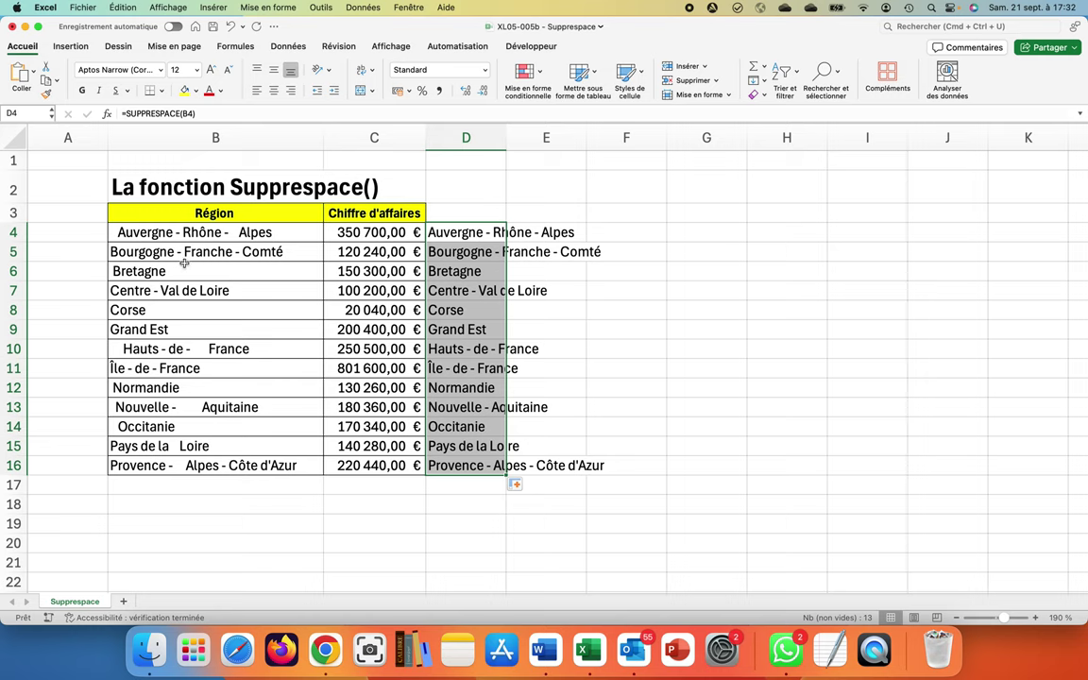
key(super+c)
Paste the copied cells over B4:B16, then undo the paste that gave #REF! errors
click(121, 236)
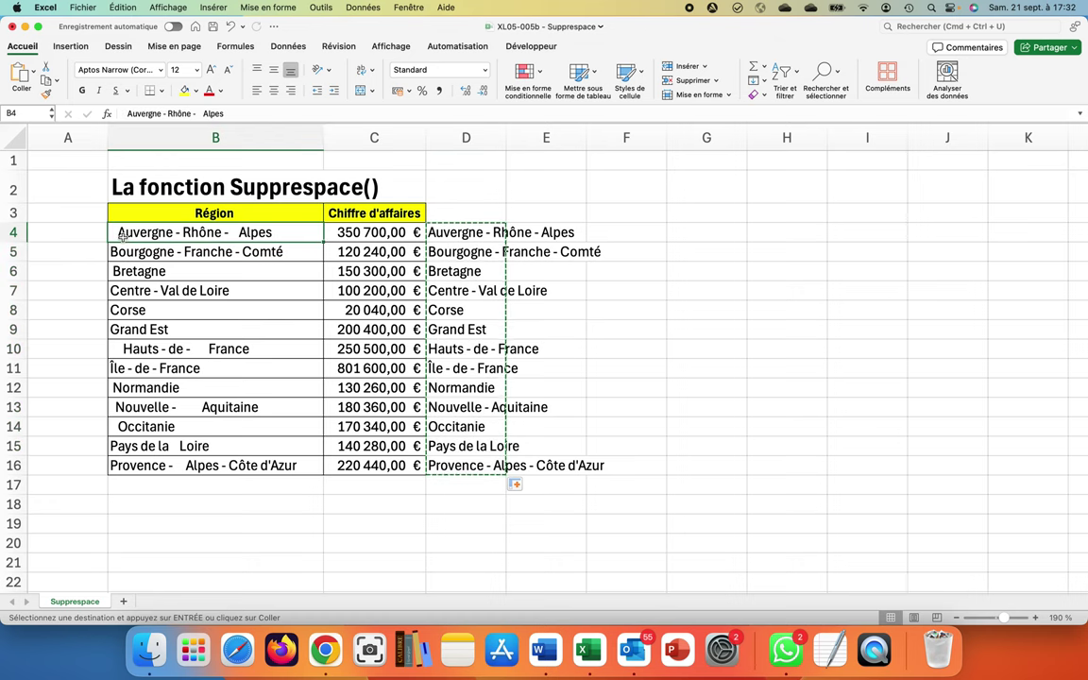
key(super+shift+Down)
key(super+v)
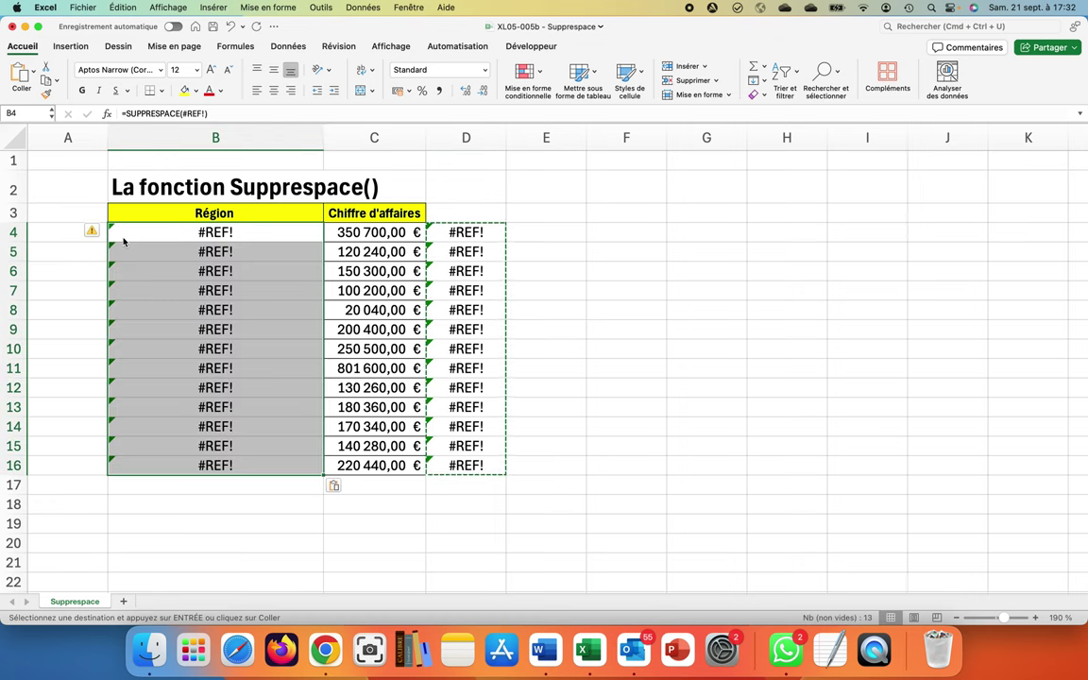
key(super+z)
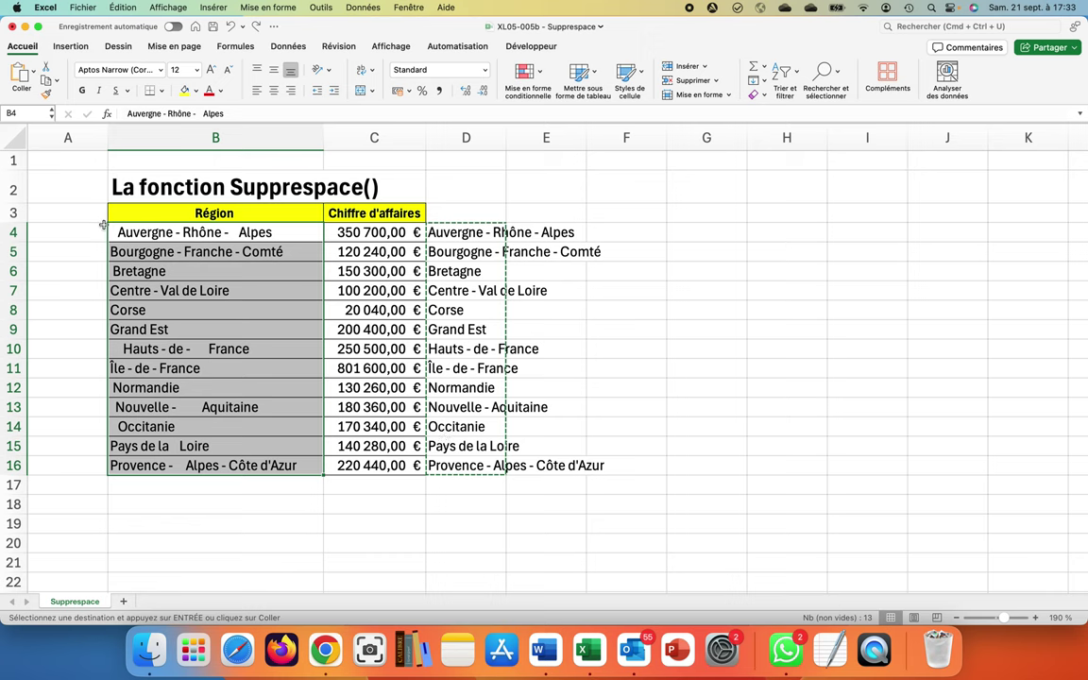
Paste only the cleaned values into B4:B16 and confirm B5 holds clean text
click(34, 76)
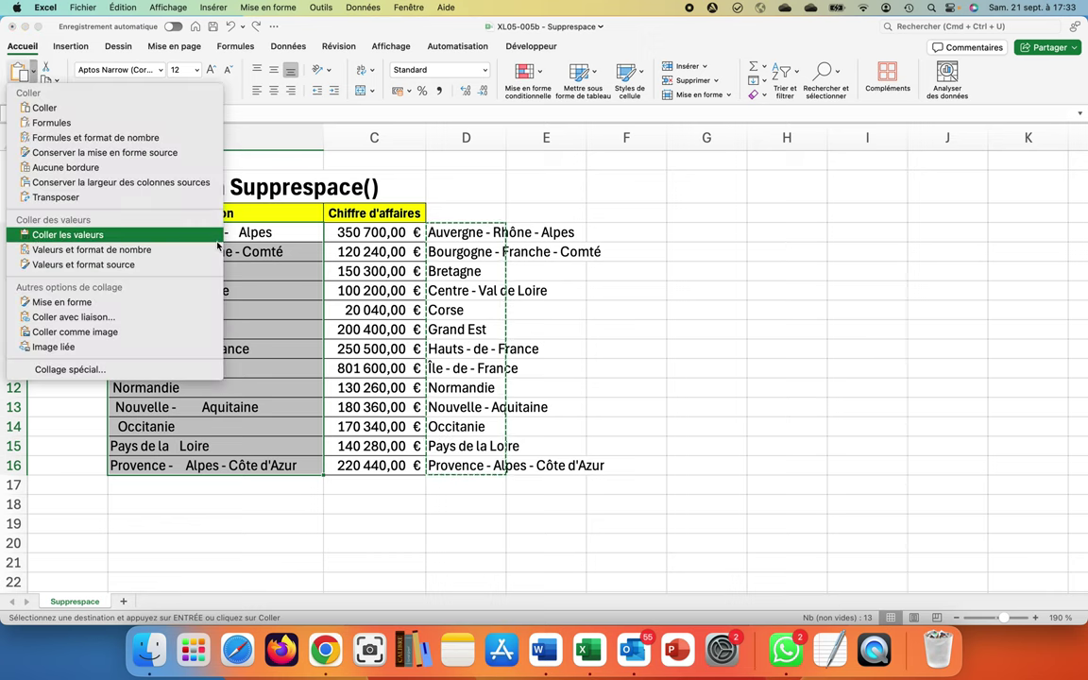
click(289, 223)
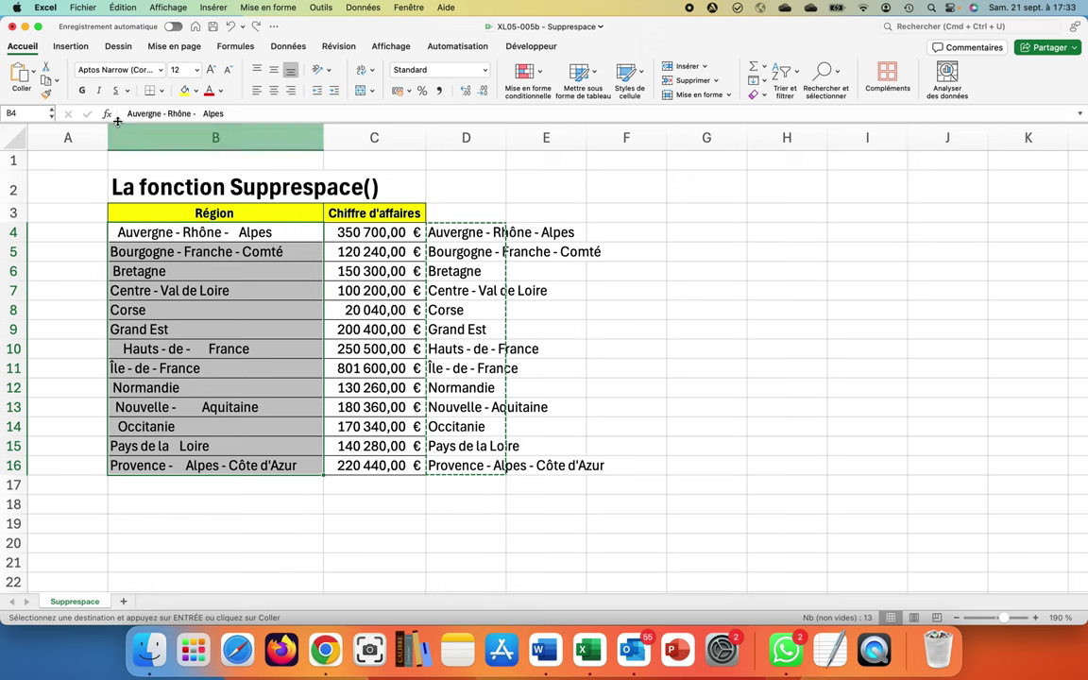
click(33, 74)
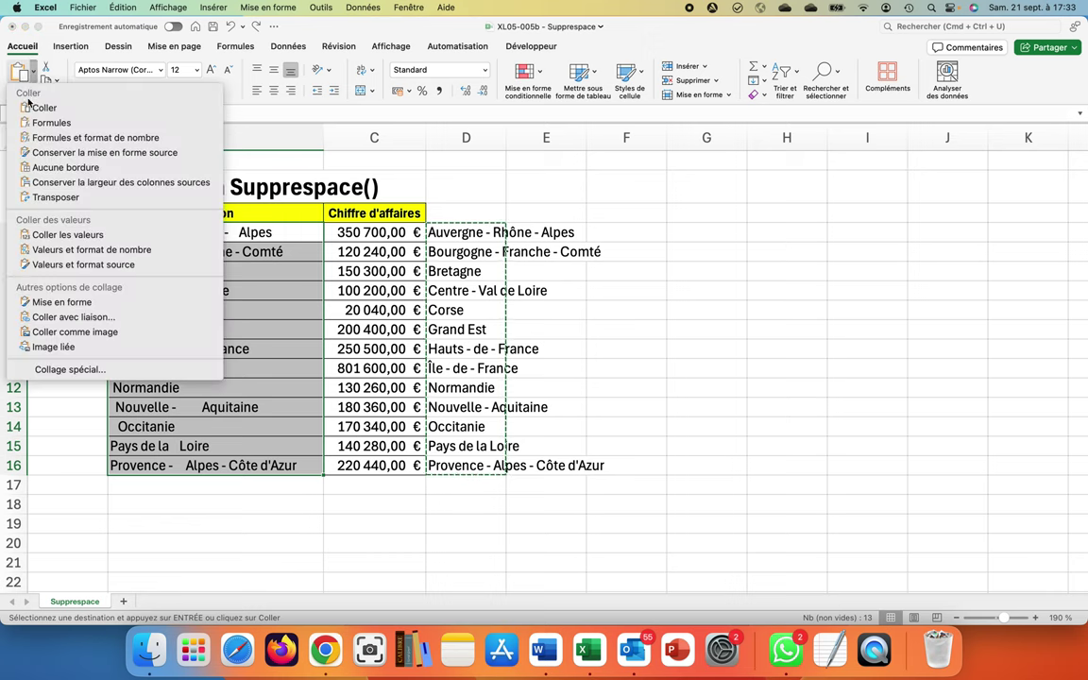
click(57, 235)
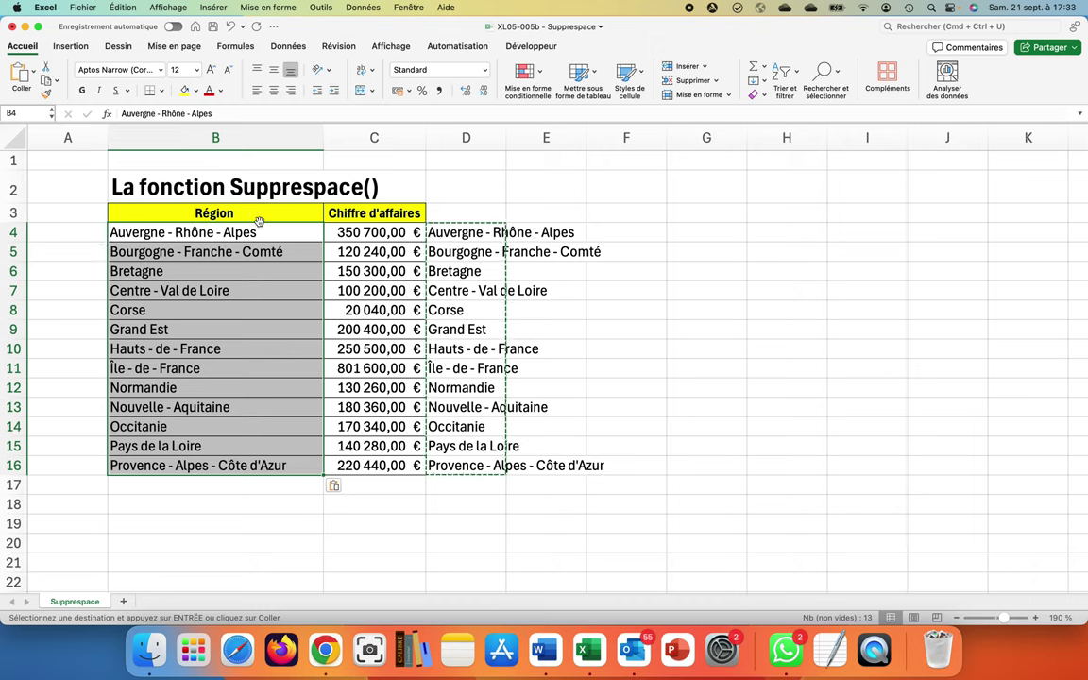
double_click(292, 252)
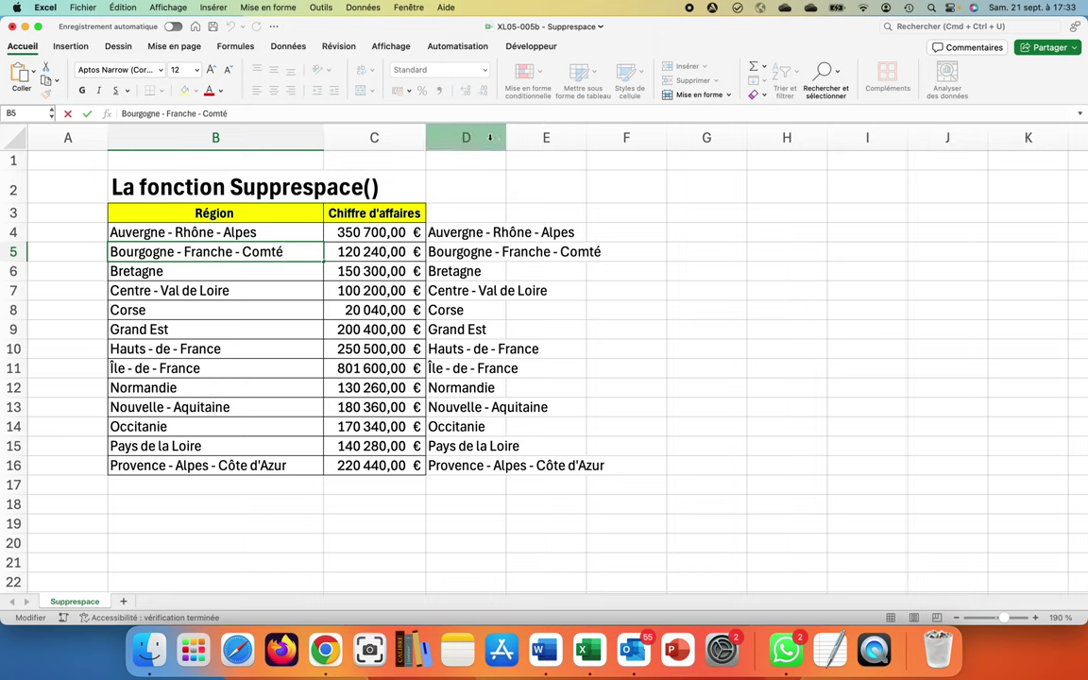
Delete helper column D with its SUPPRESPACE formulas and clear the selection
click(444, 137)
right_click(490, 141)
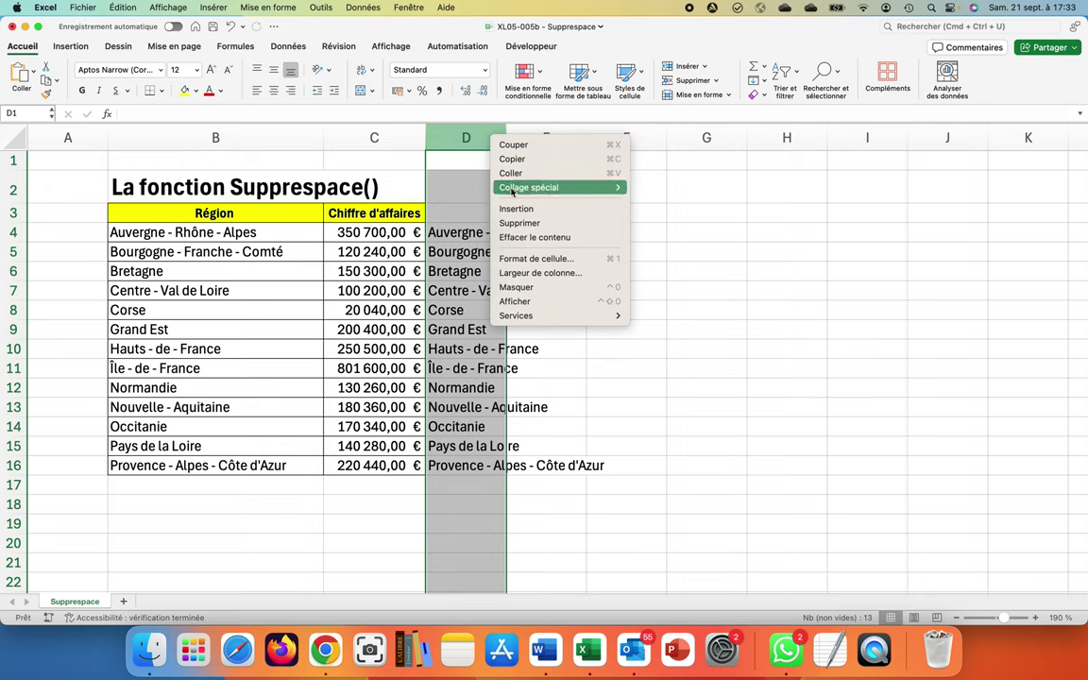
click(517, 224)
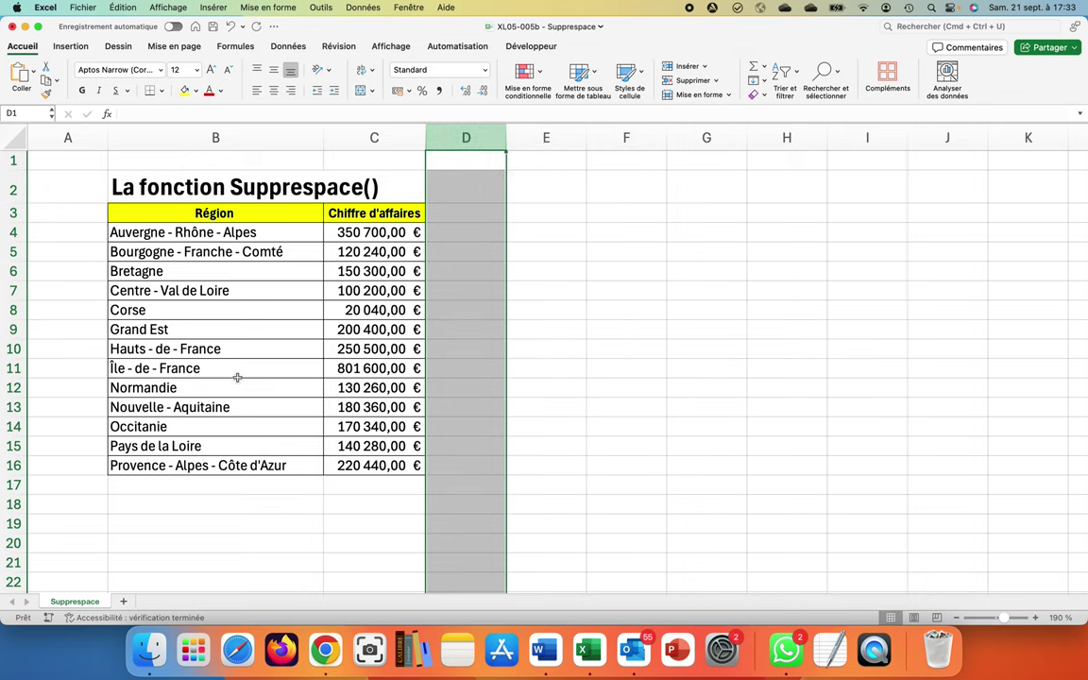
click(544, 352)
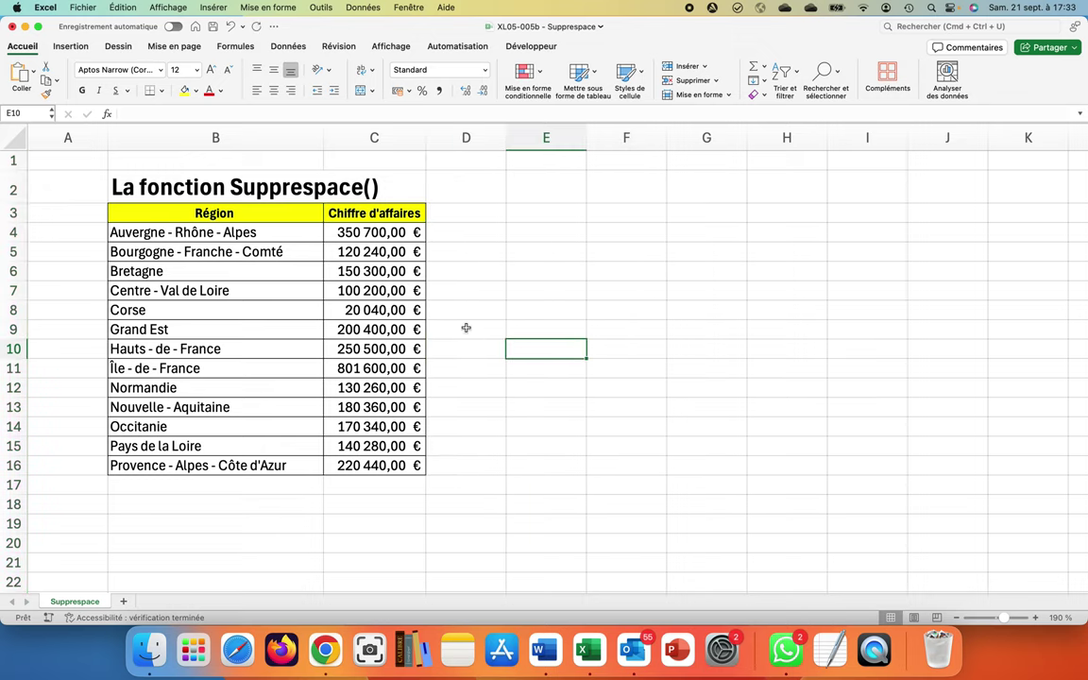